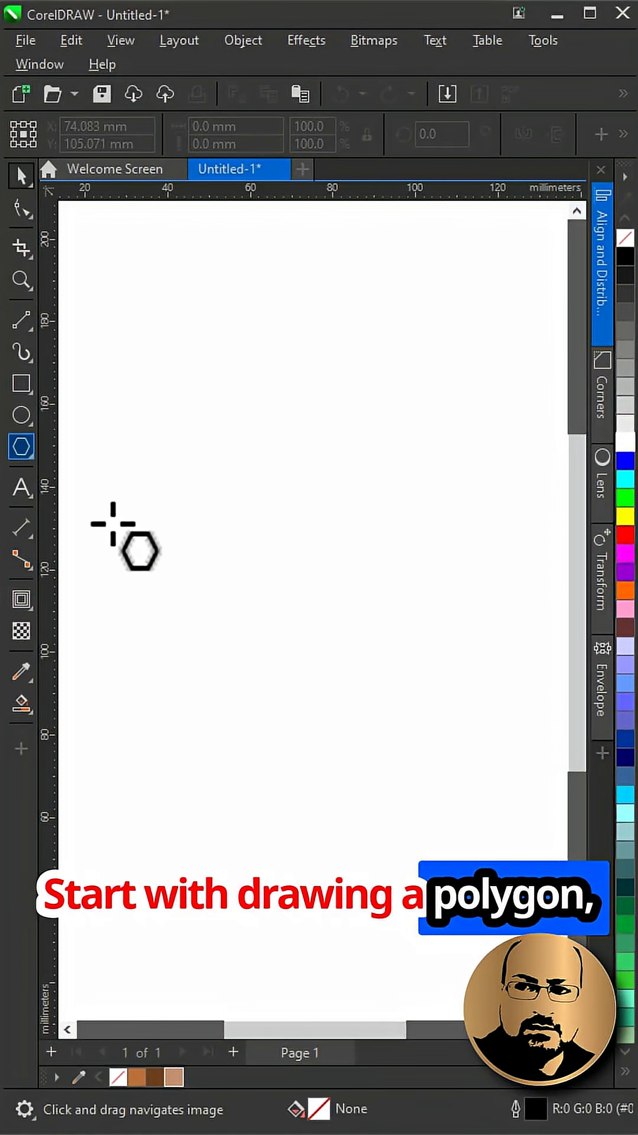
Drag out a polygon near the middle of the page; it still has five sides
drag(194, 436, 219, 462)
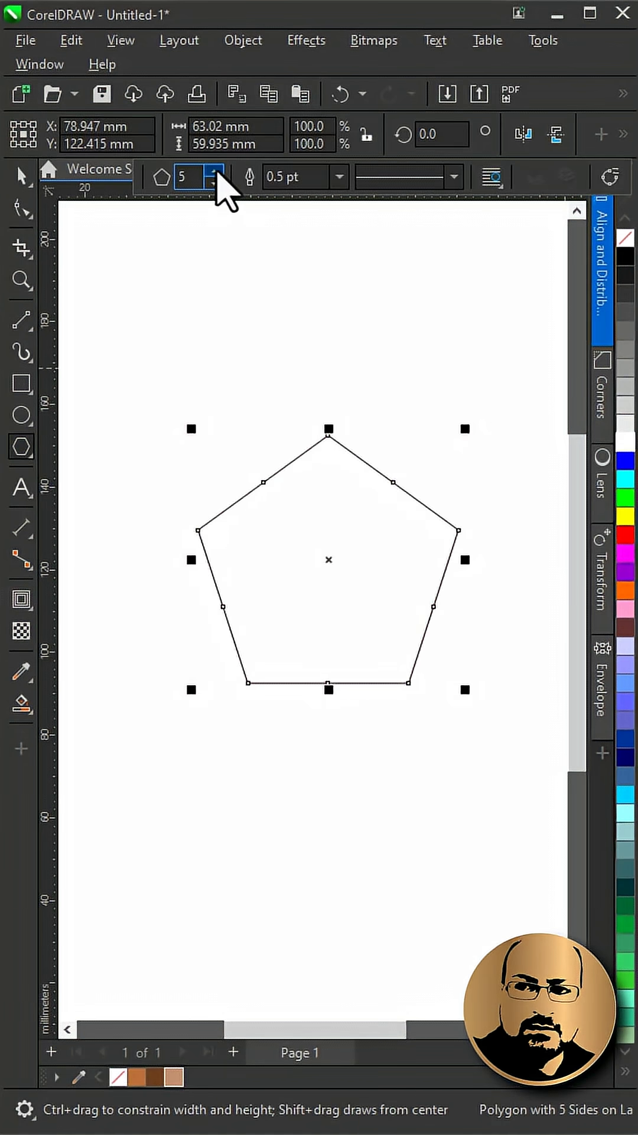
Draw 2-point lines joining the hexagon's three pairs of opposite corners
click(21, 319)
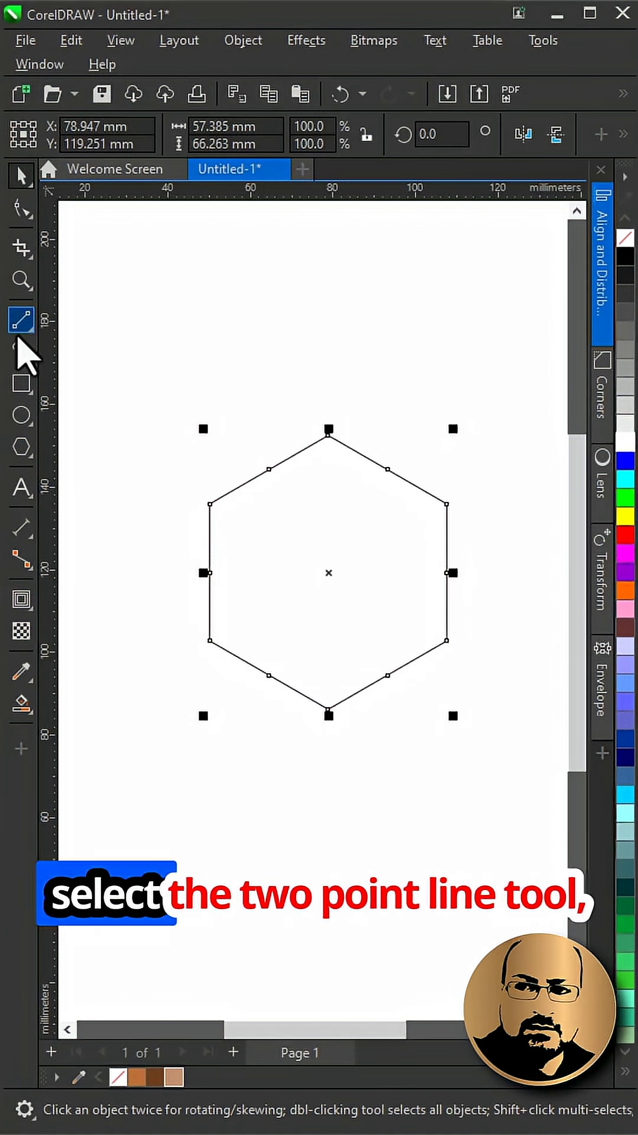
drag(330, 437, 328, 708)
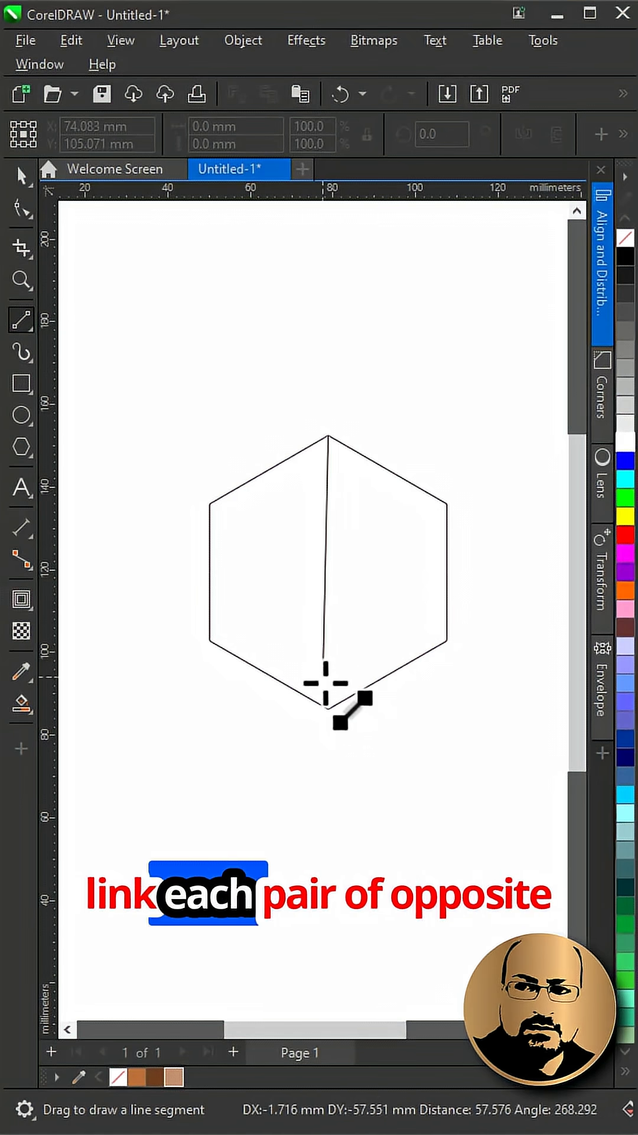
drag(211, 639, 211, 643)
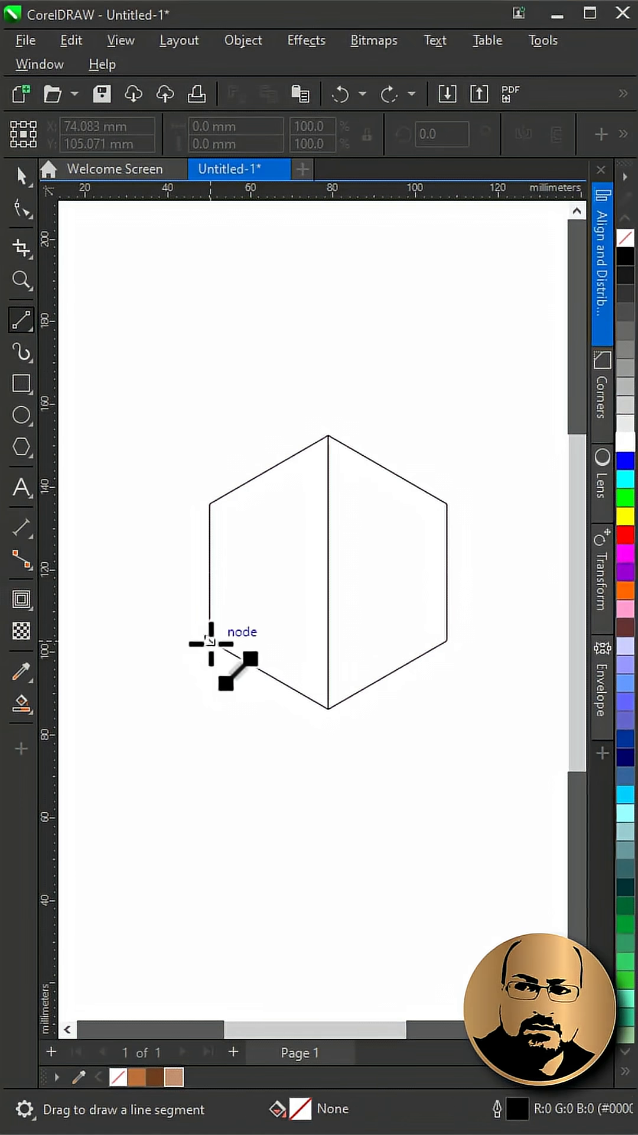
drag(446, 506, 447, 506)
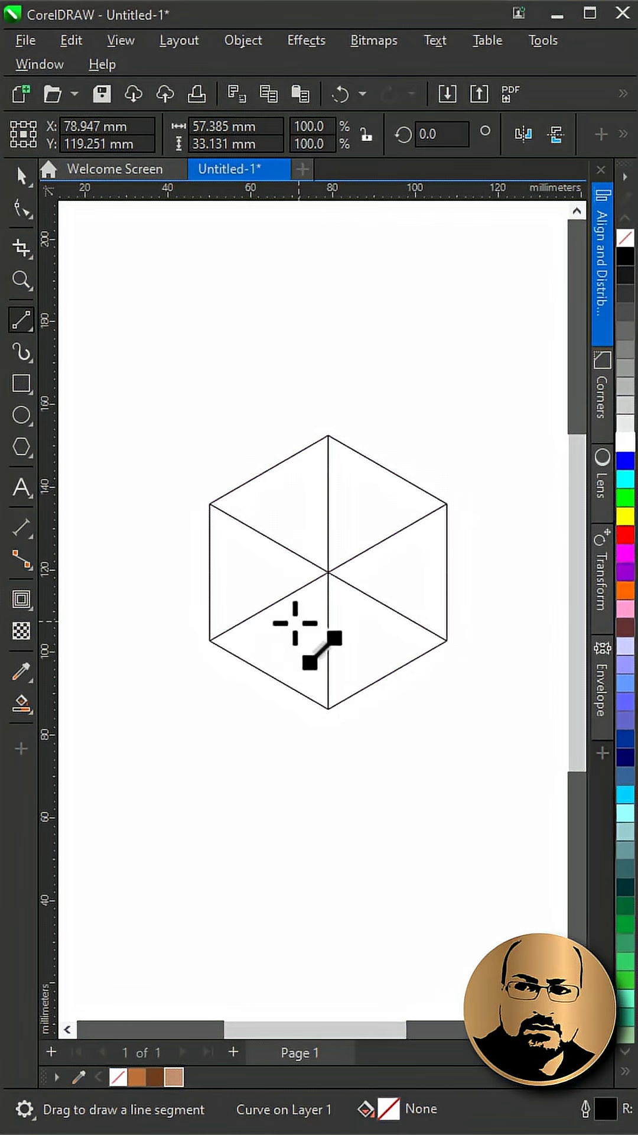
Remove the extra inner line segments with Virtual Segment Delete
click(24, 240)
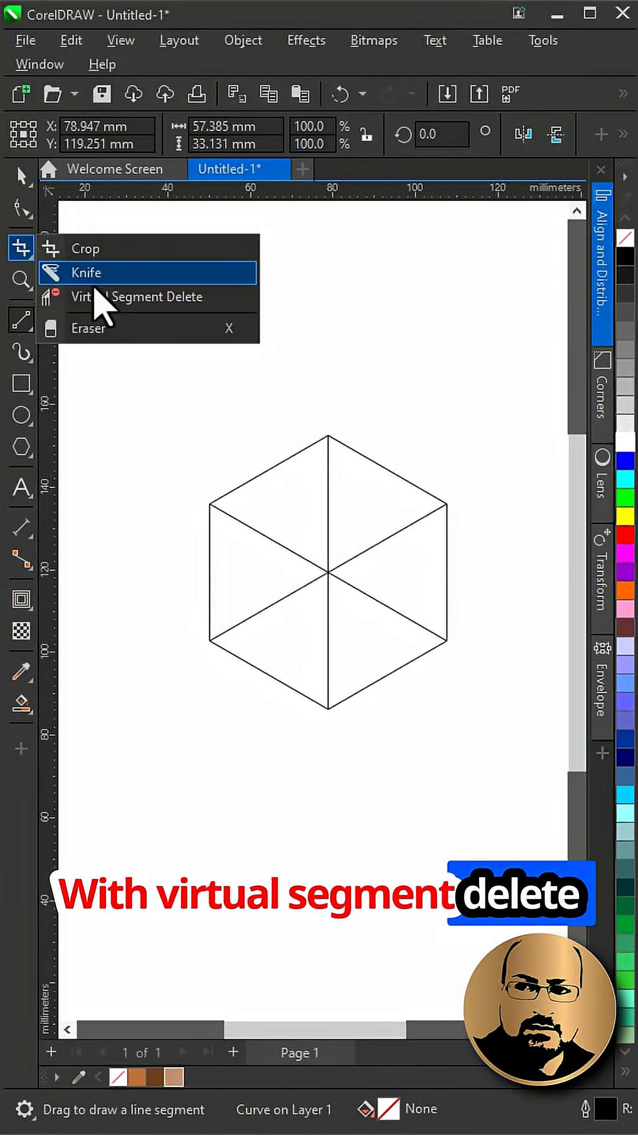
click(125, 296)
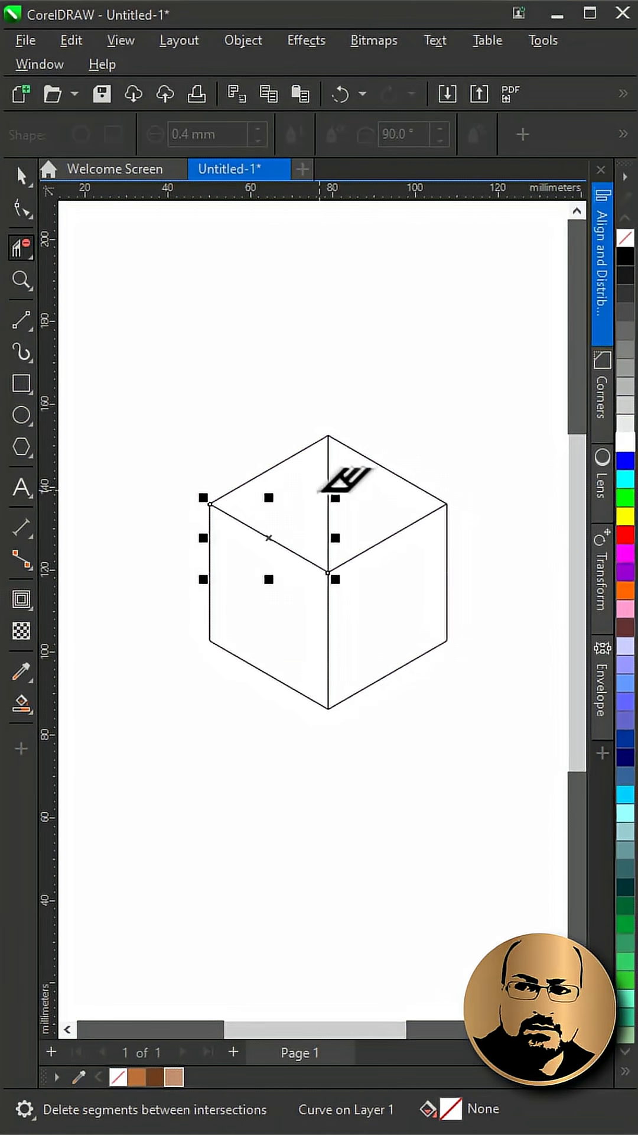
key(space)
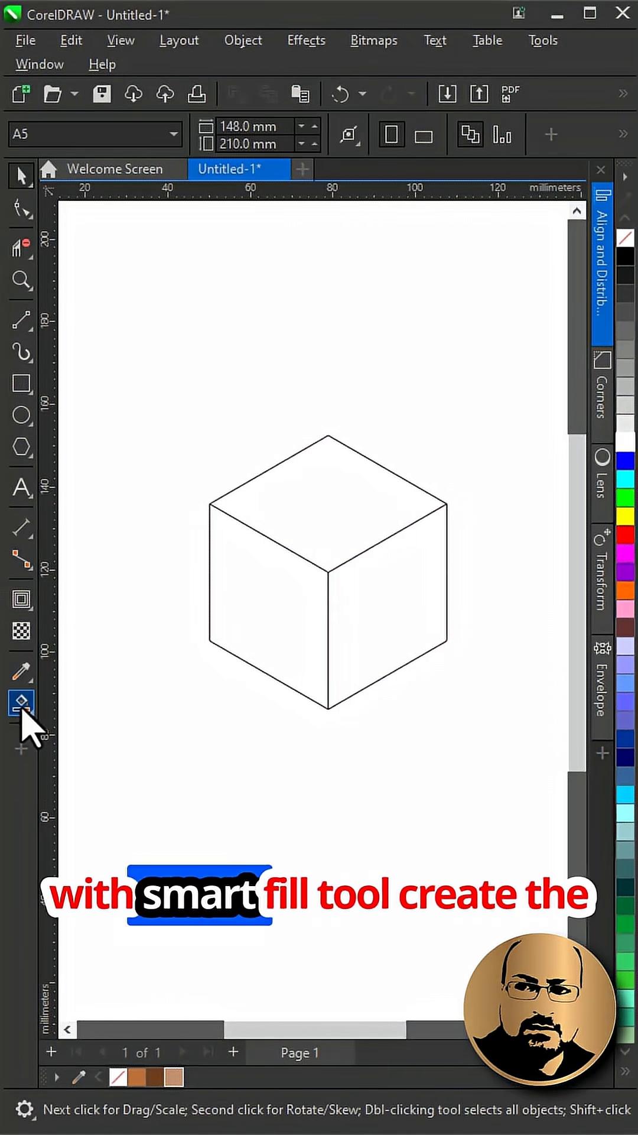
Smart Fill the cube's top face as its own shape and give it no fill
click(23, 705)
click(98, 727)
click(307, 540)
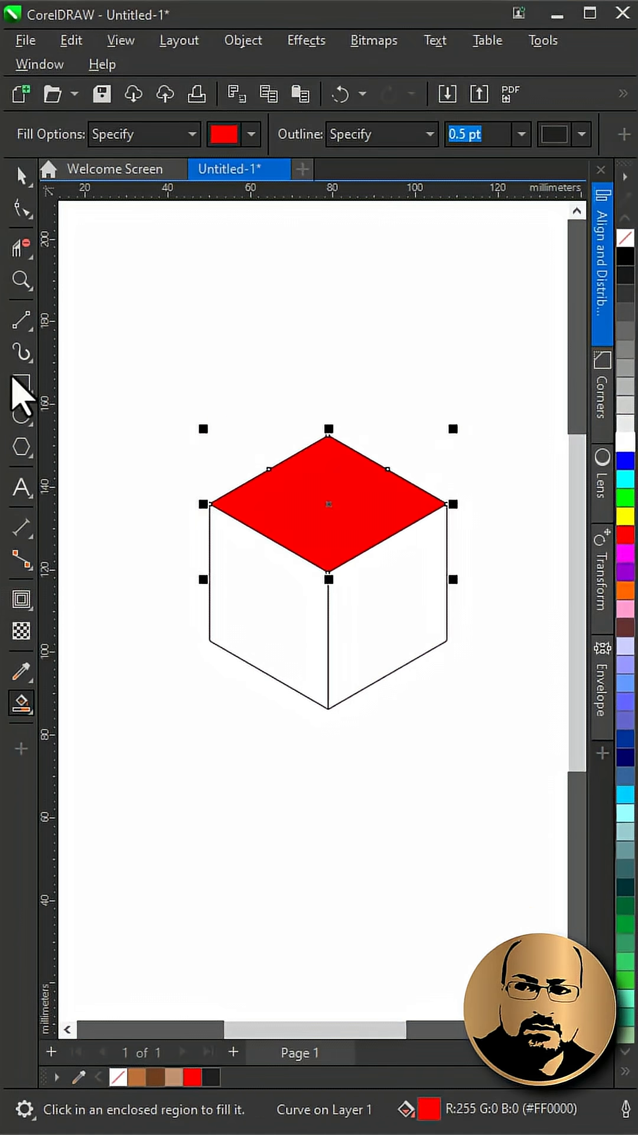
click(21, 178)
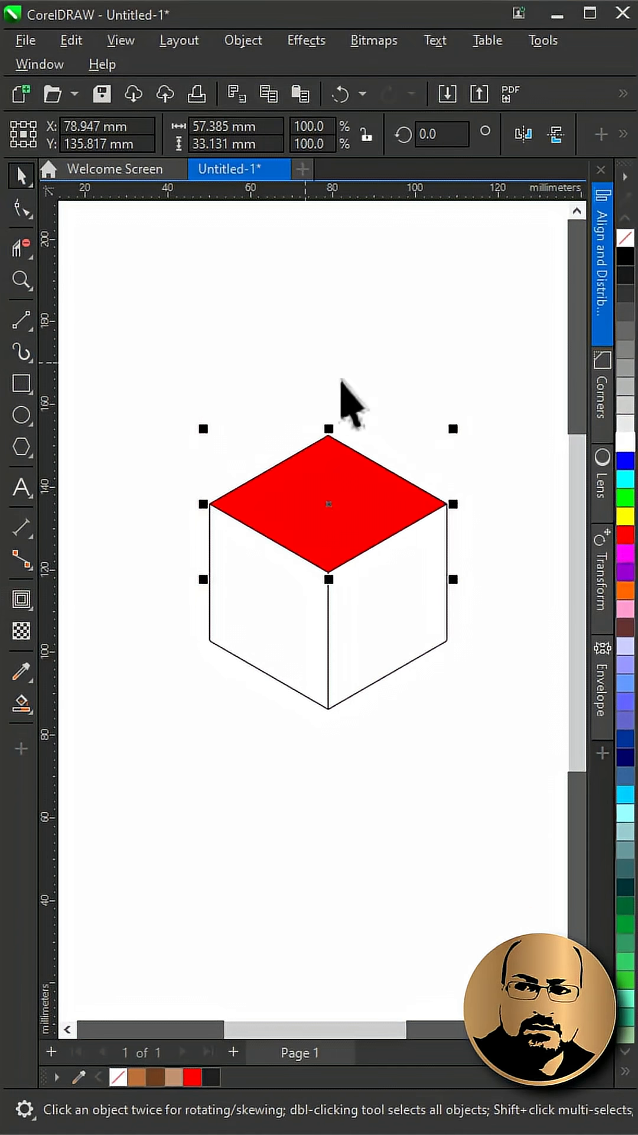
click(625, 237)
Add an inner contour to the top face and increase its offset inward
click(22, 600)
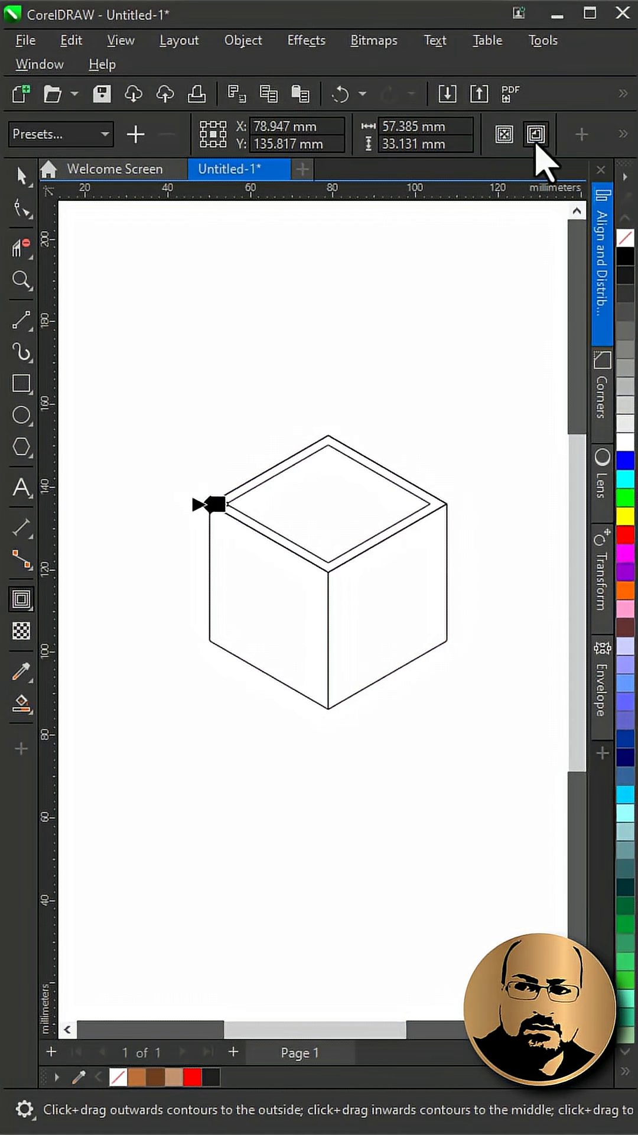
click(624, 135)
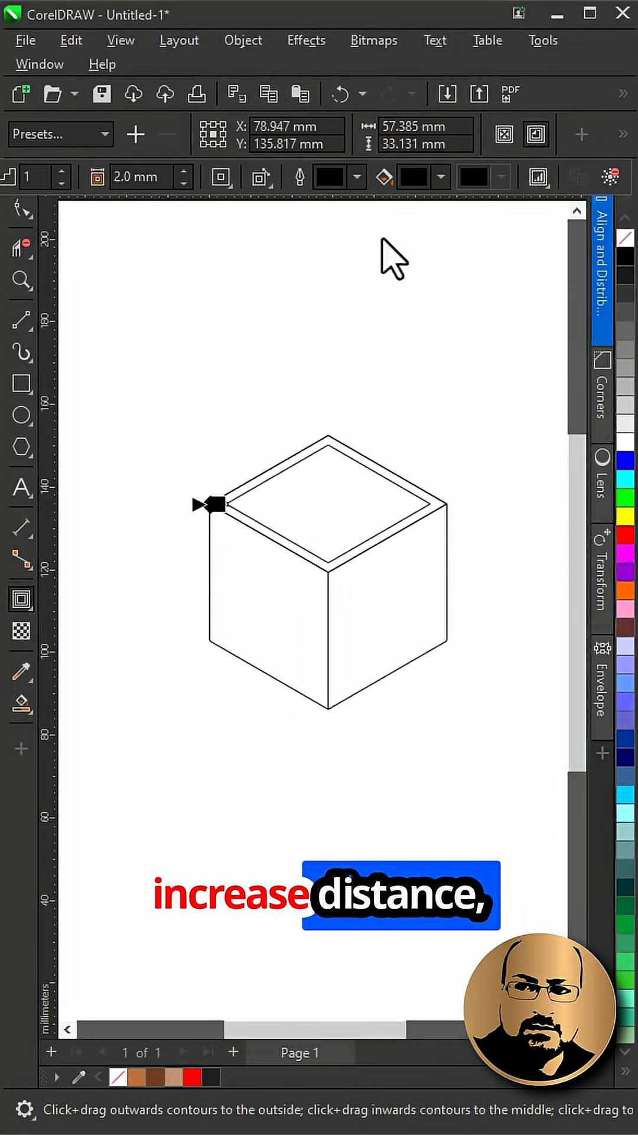
click(184, 171)
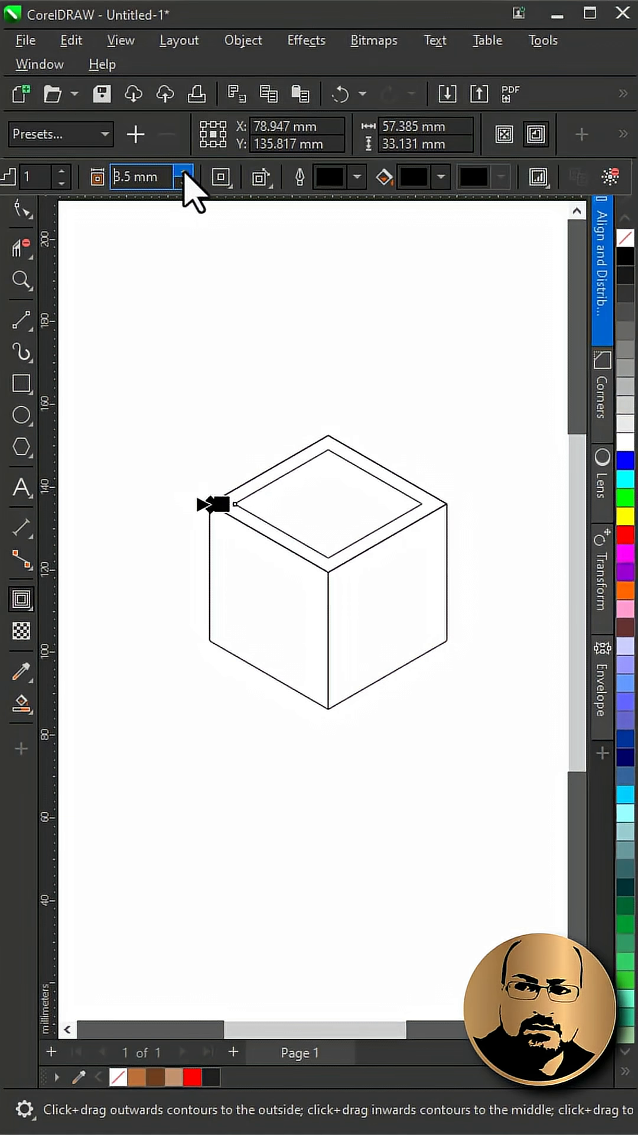
click(184, 171)
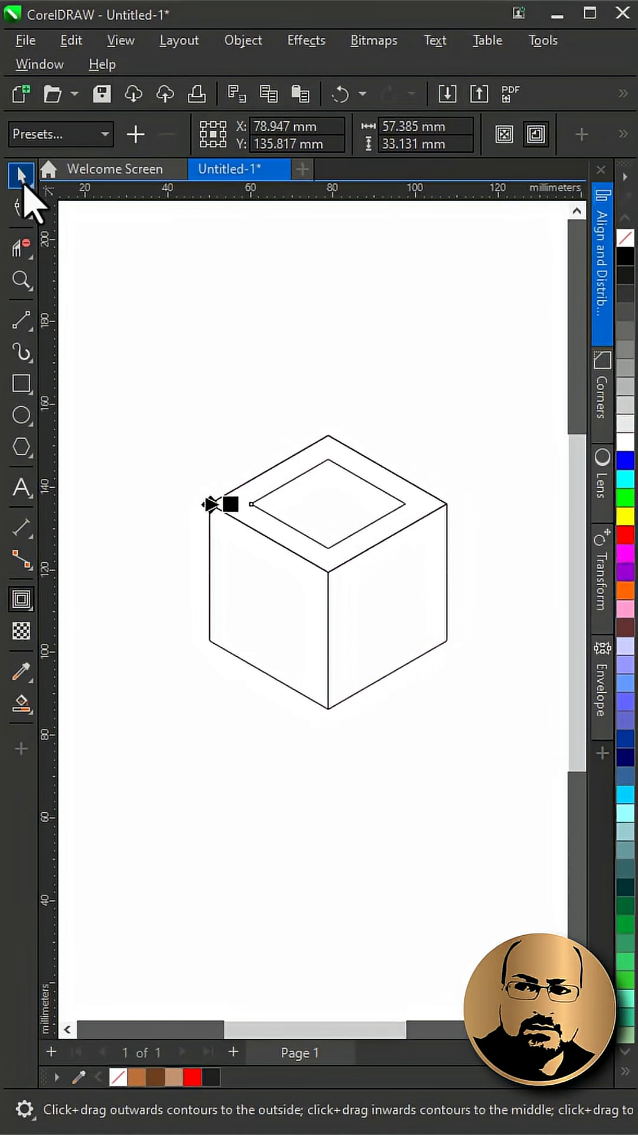
Break the contour apart and draw a vertical line from the inner top corner to the centre
right_click(257, 521)
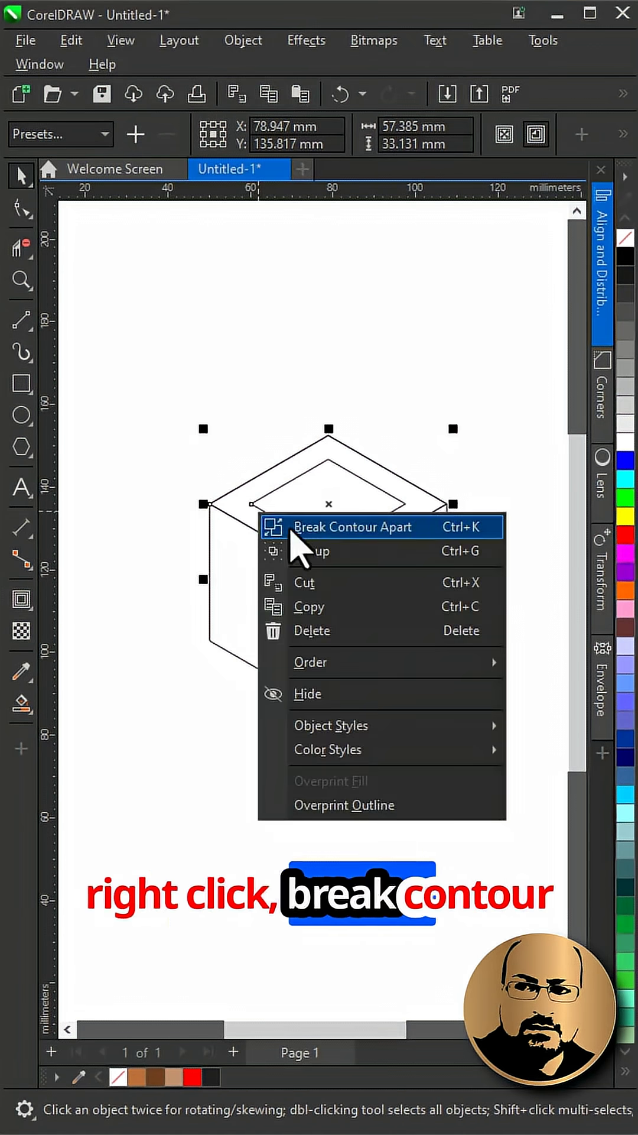
click(292, 528)
click(233, 413)
click(21, 320)
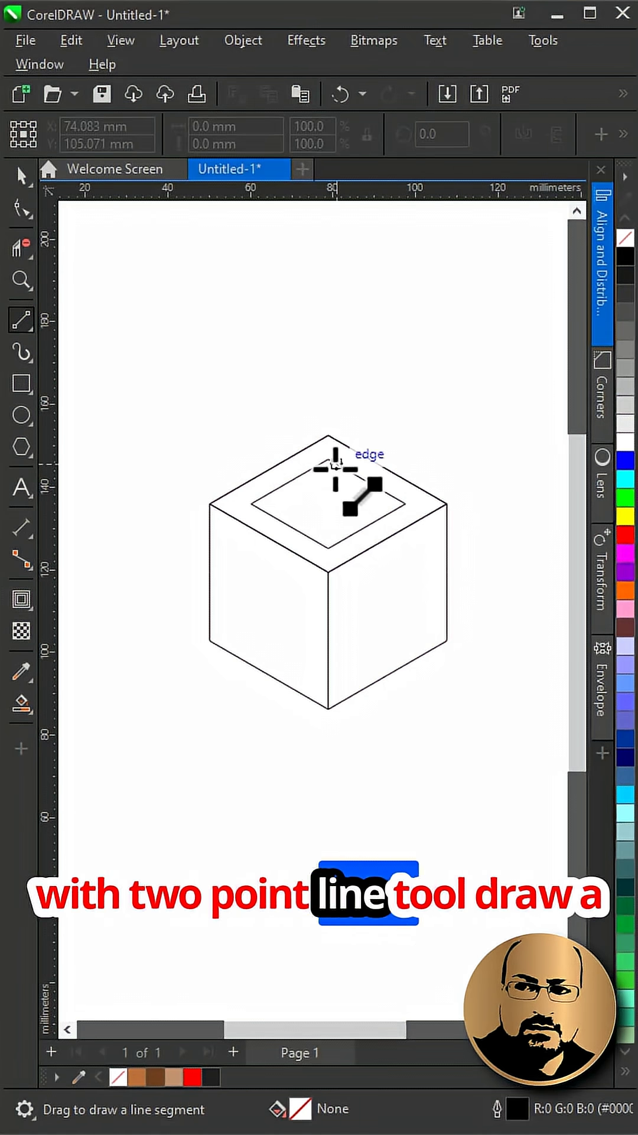
drag(329, 459, 329, 548)
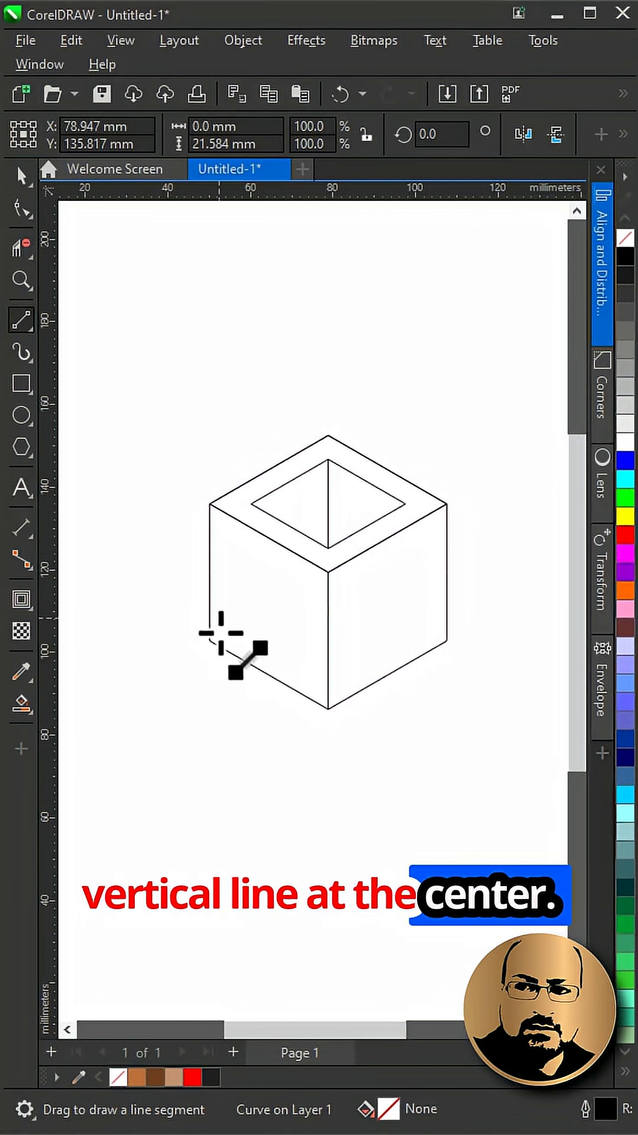
Smart Fill two cube faces red and colour the right face dark brown
click(22, 705)
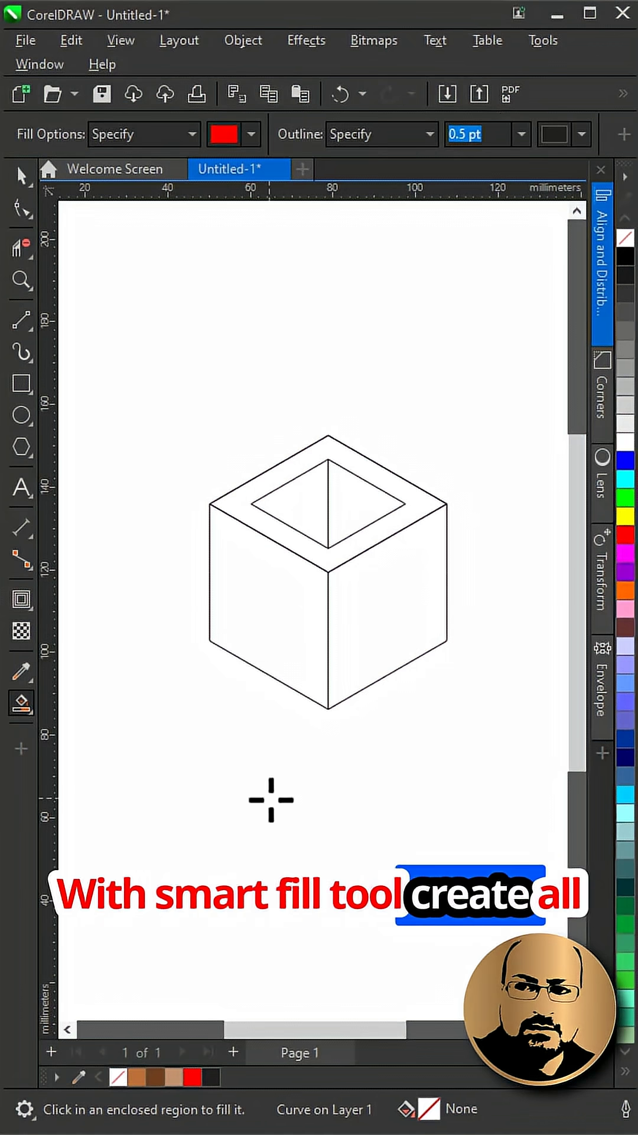
click(297, 648)
click(350, 625)
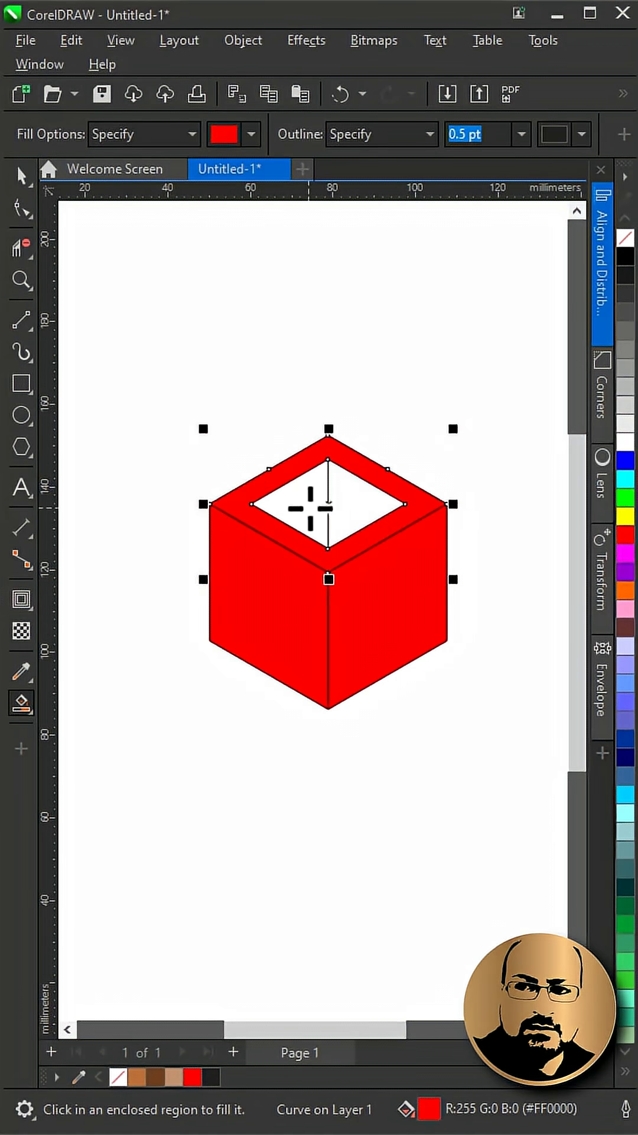
click(21, 175)
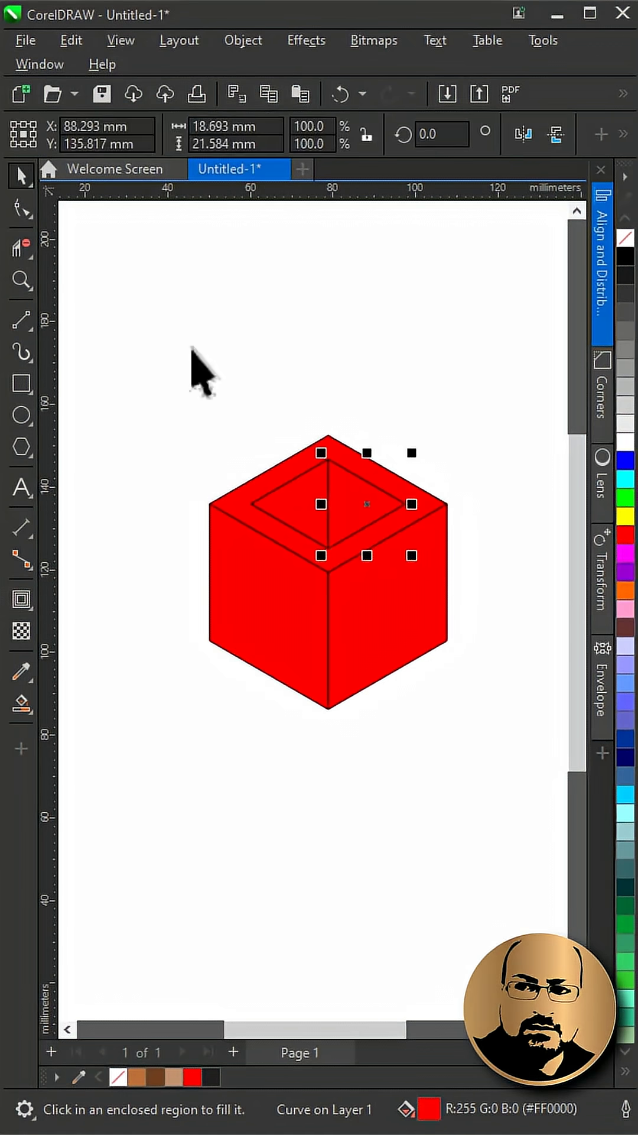
click(193, 363)
click(386, 628)
Colour the inner face dark brown, the left face light brown, and the top ring pale brown
drag(154, 1083, 381, 603)
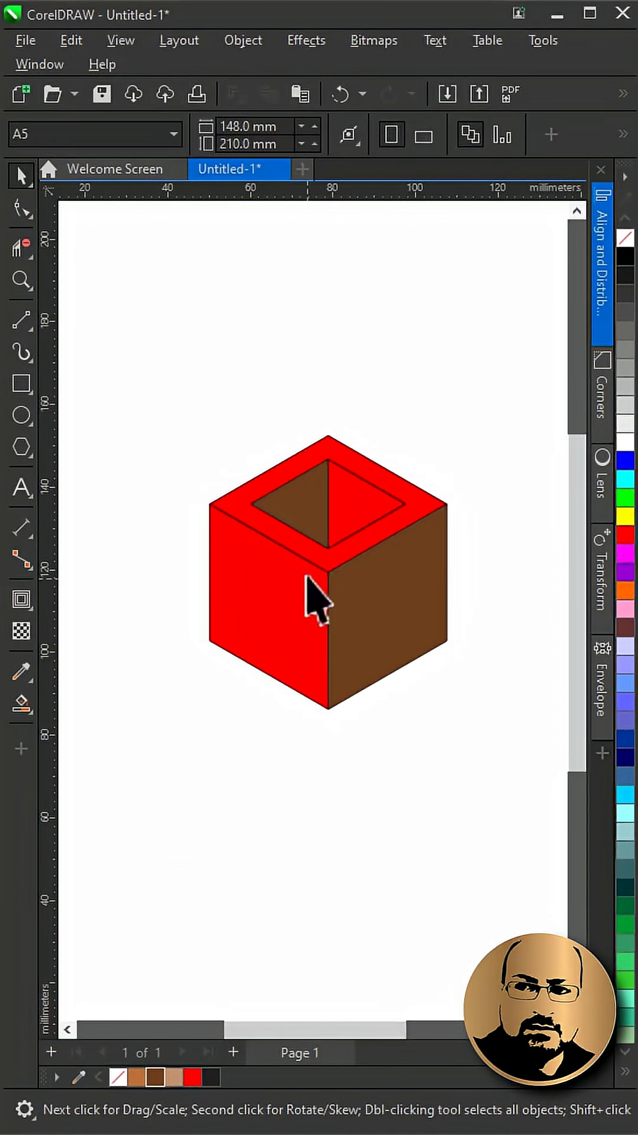
click(368, 506)
click(136, 1077)
click(239, 506)
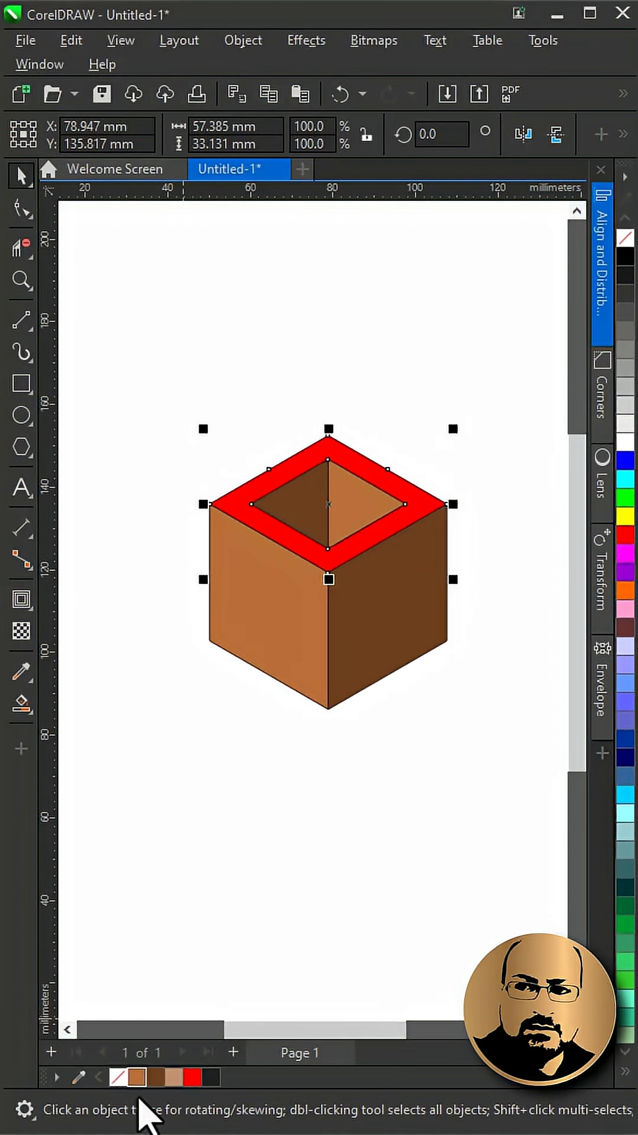
click(507, 798)
Select all five cube pieces and group them into one object
key(ctrl+a)
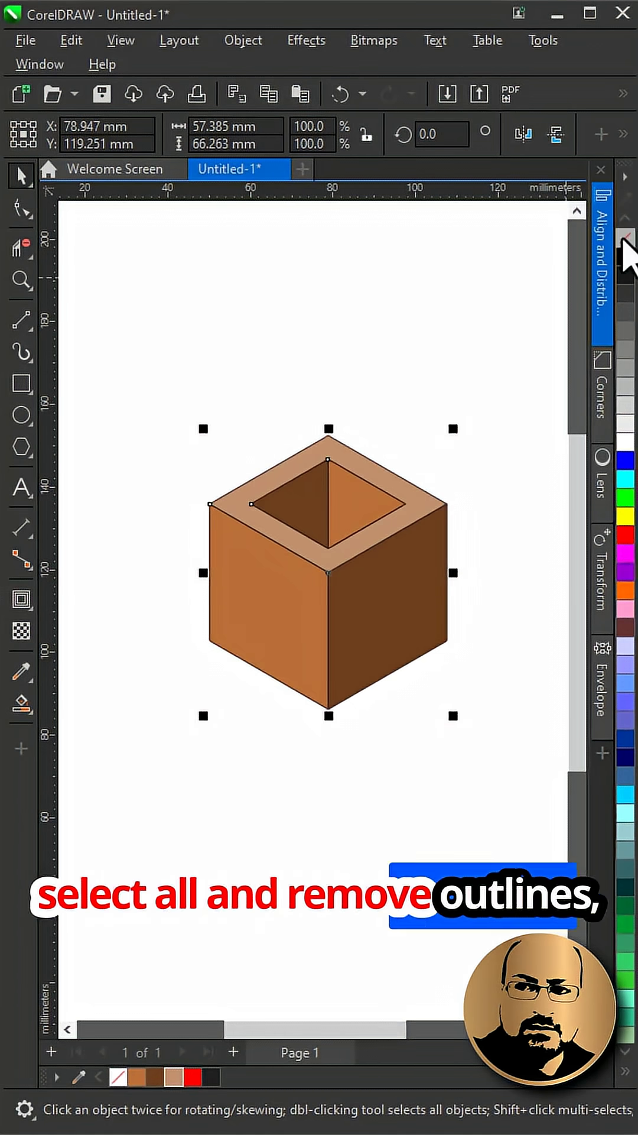
right_click(293, 531)
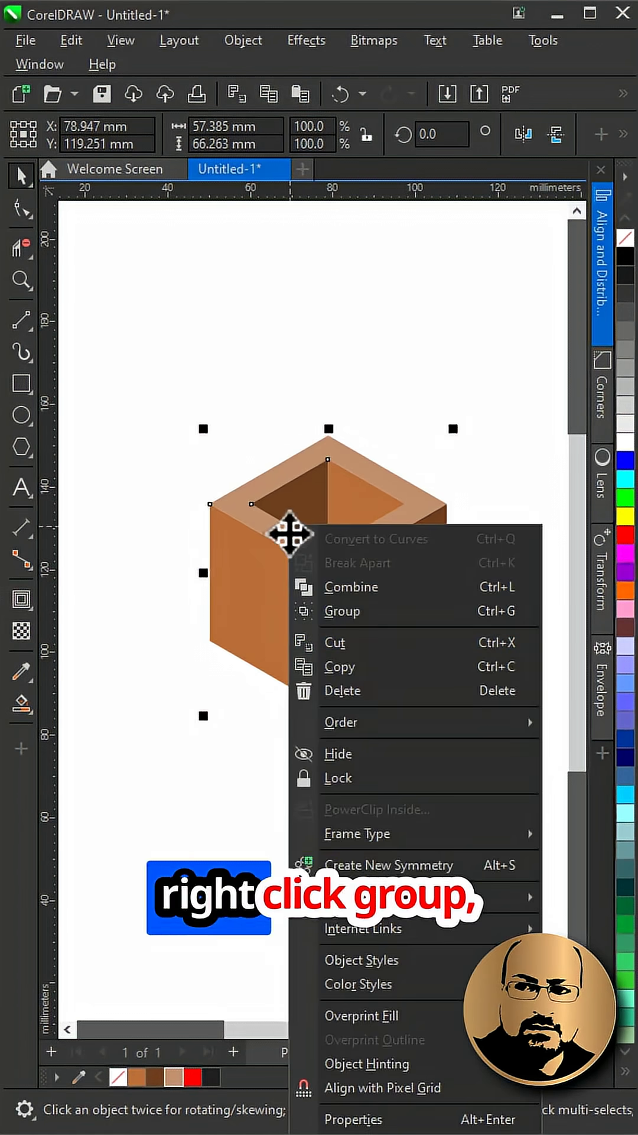
click(367, 610)
scroll(460, 752, down, 2)
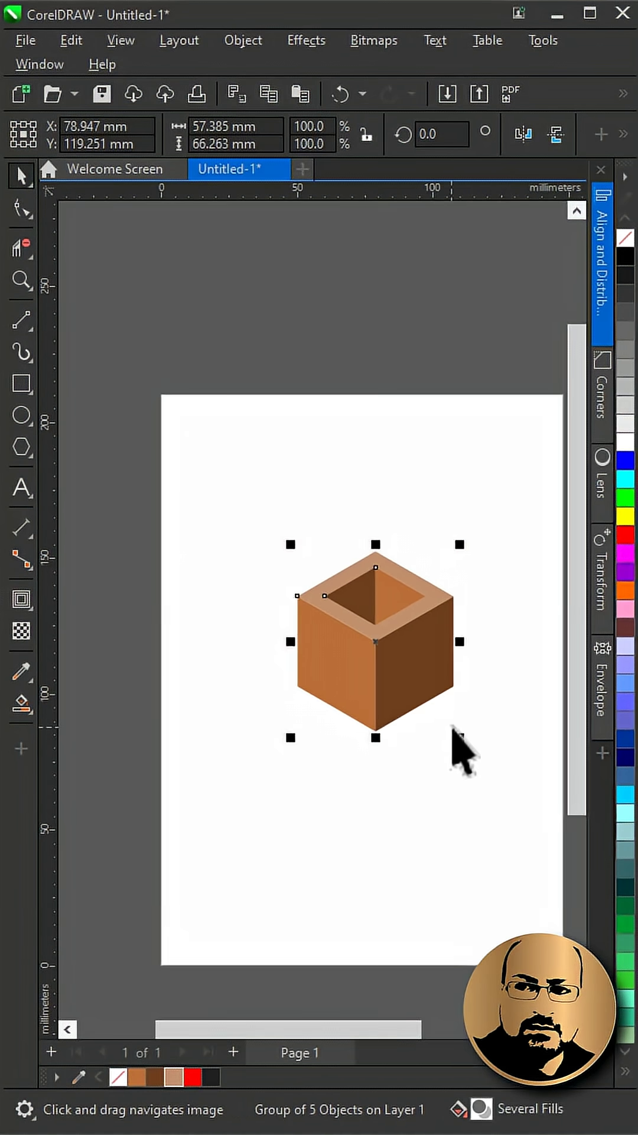
Scale the cube group to 50%, copy it beside itself at the midpoint, and repeat with Ctrl+D
drag(389, 709, 382, 649)
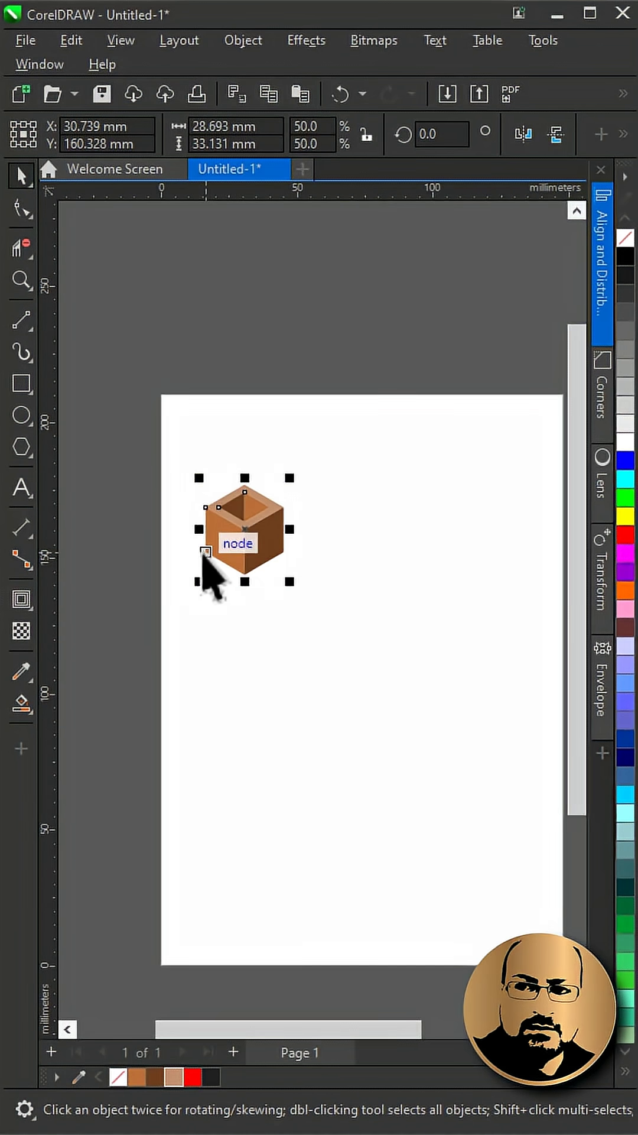
drag(204, 551, 278, 554)
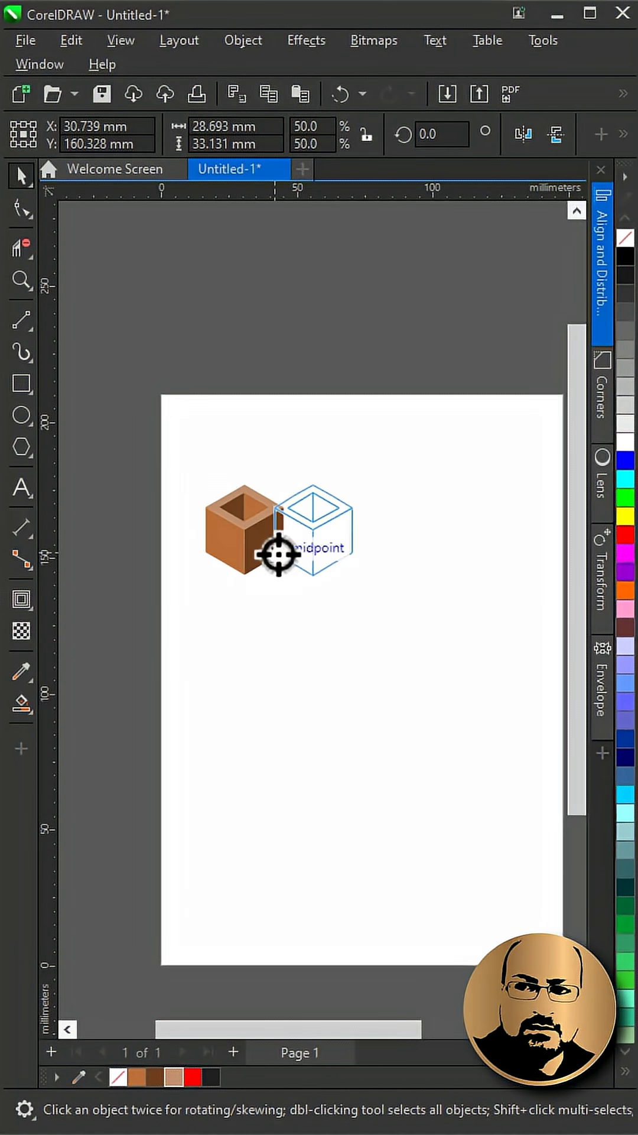
right_click(285, 554)
click(319, 592)
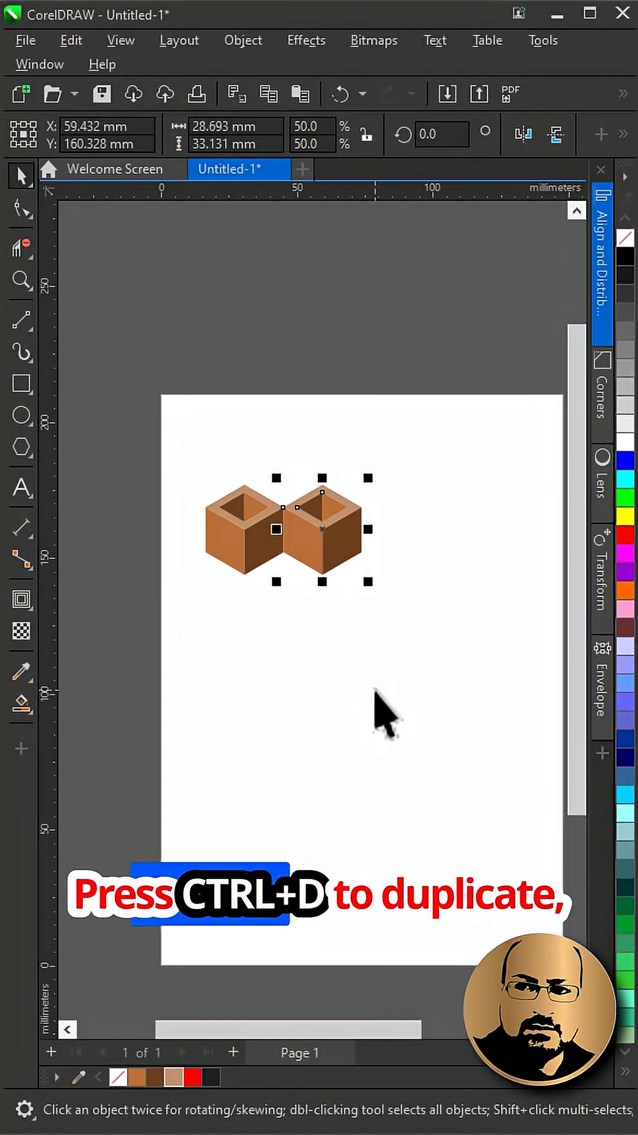
key(ctrl+d)
key(ctrl+d)
key(ctrl+d)
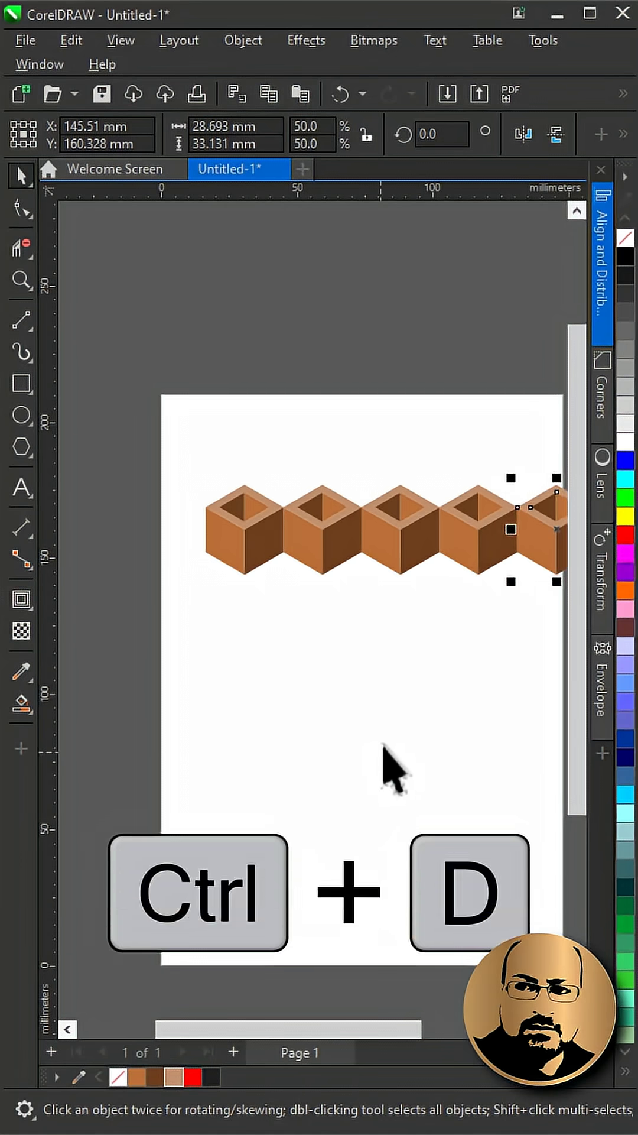
scroll(562, 684, down, 1)
Move the cube row onto the page and add a copy above, offset by half a cube
key(ctrl+a)
drag(390, 577, 360, 574)
scroll(359, 574, up, 2)
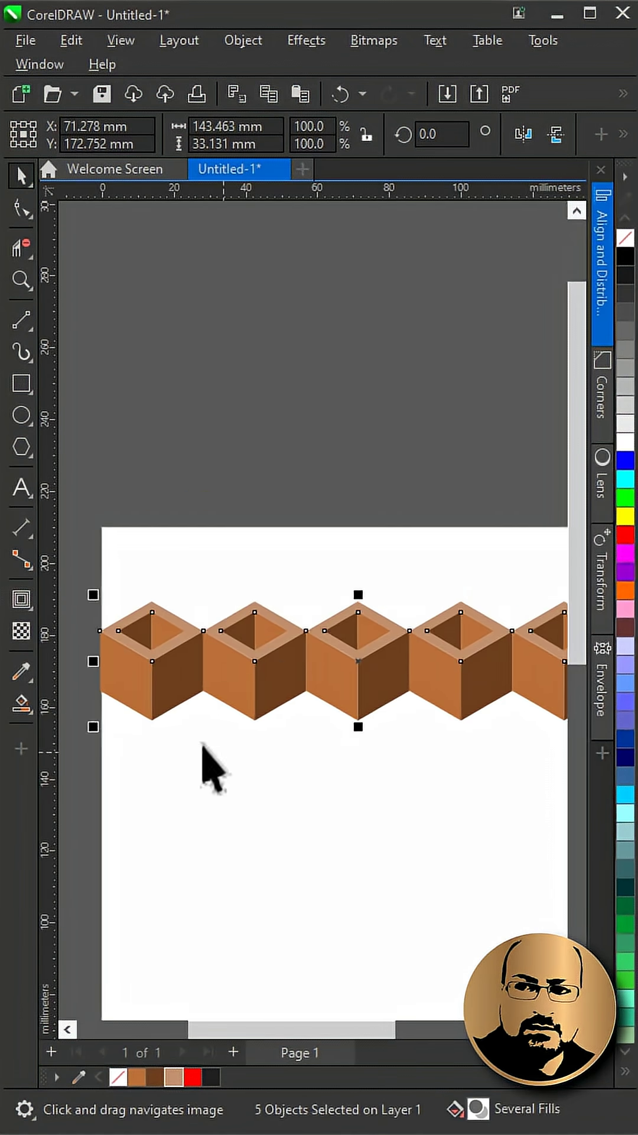
mouse_move(185, 600)
mouse_down()
mouse_move(202, 619)
mouse_move(197, 621)
mouse_up()
click(249, 662)
scroll(396, 834, down, 2)
scroll(396, 838, up, 1)
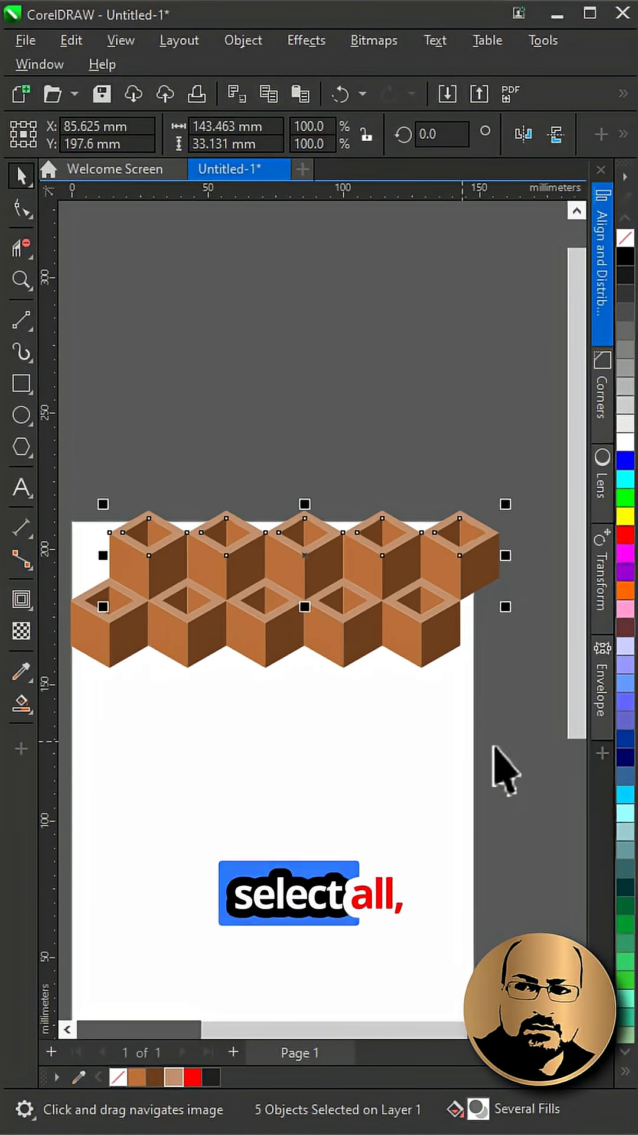
Copy both rows below and repeat with Ctrl+D until the pattern fills the page
drag(549, 745, 81, 487)
drag(197, 508, 195, 643)
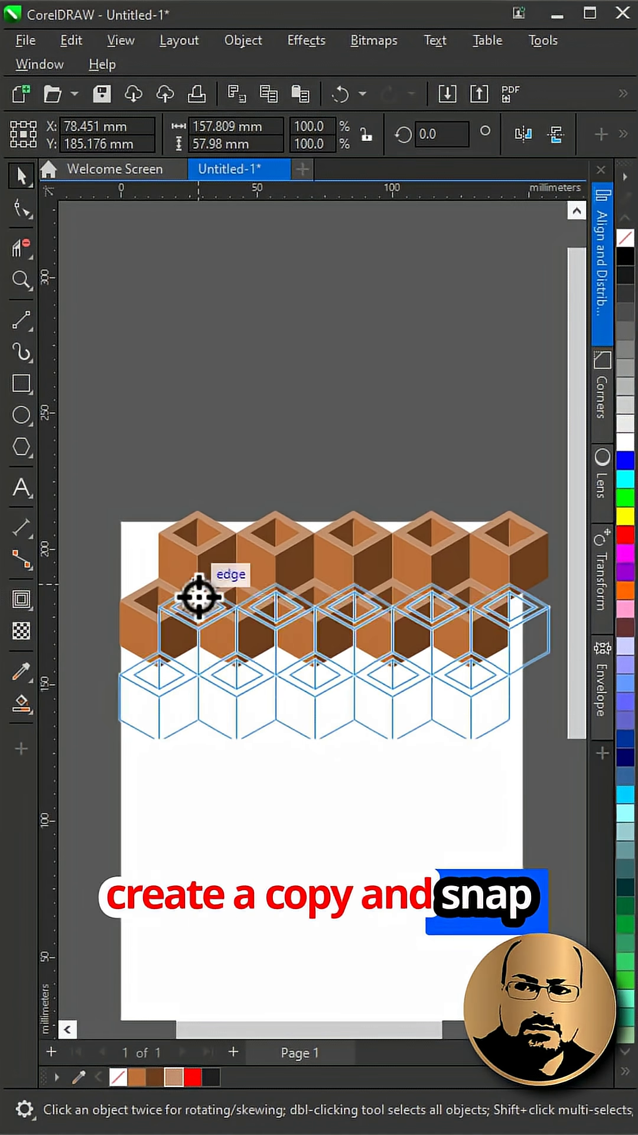
click(223, 685)
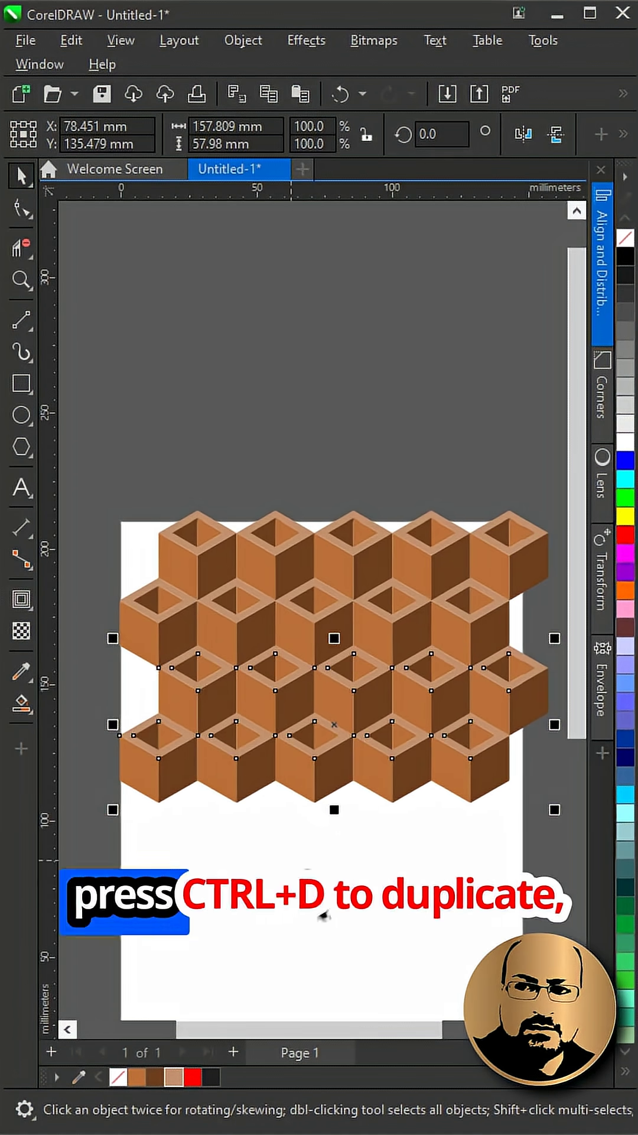
key(ctrl+d)
key(ctrl+d)
key(Escape)
scroll(337, 760, up, 1)
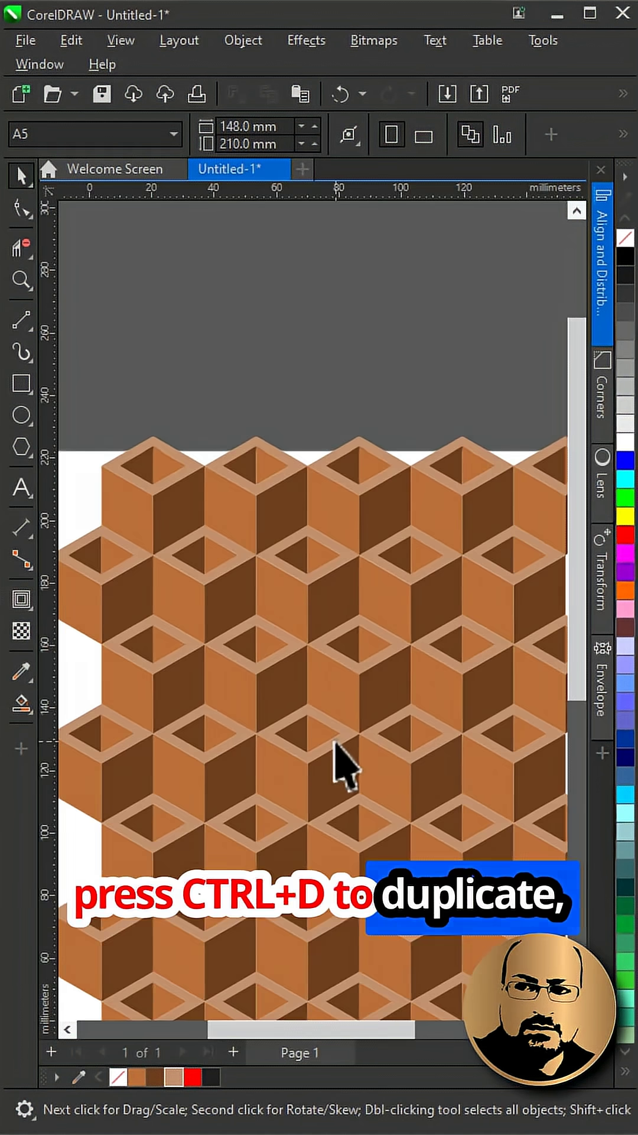
scroll(337, 754, up, 1)
scroll(322, 611, up, 1)
scroll(345, 546, up, 1)
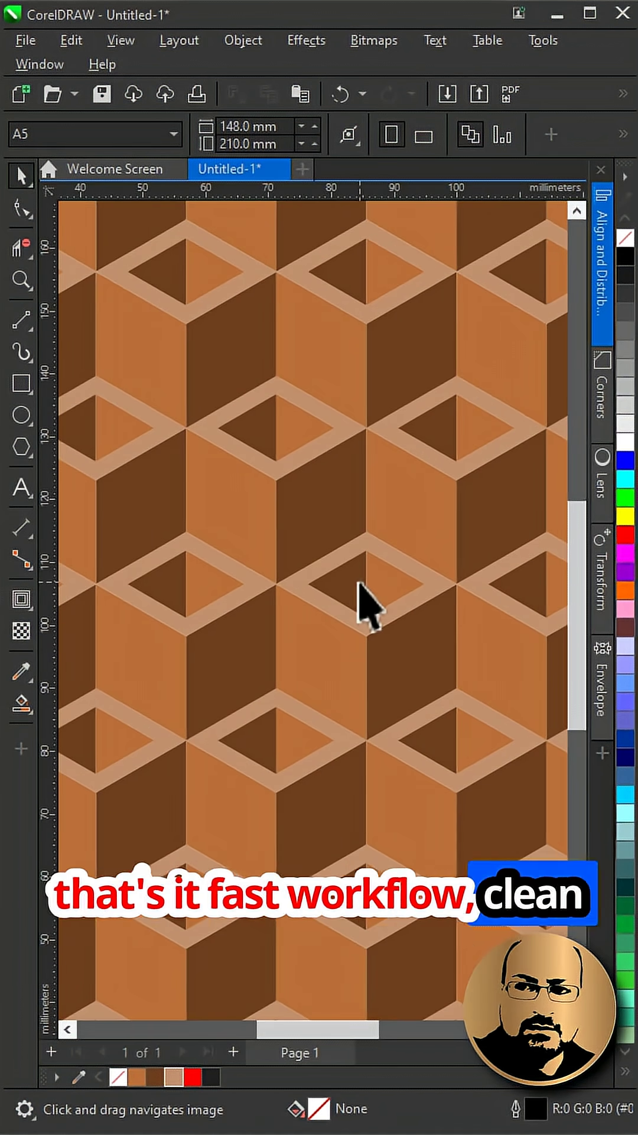